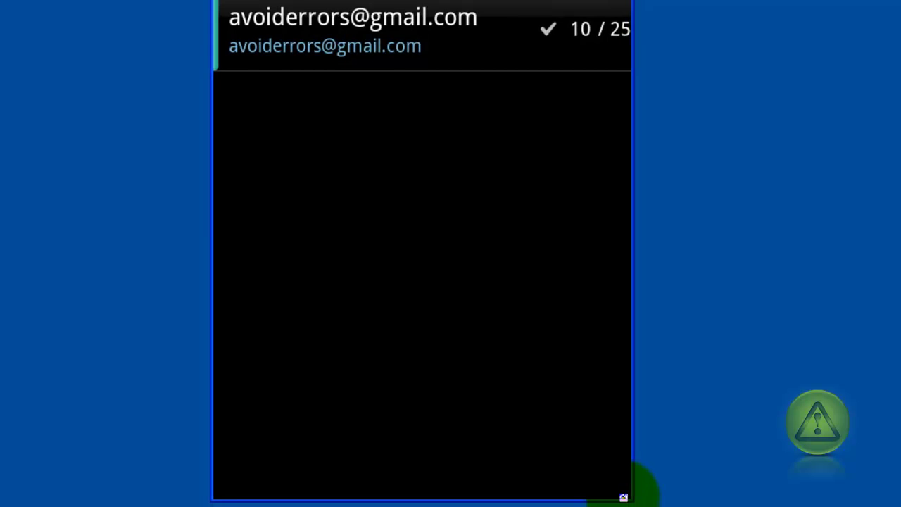
# Add a new email account with the user's email address and password, and submit for automatic setup
pyautogui.press('Menu')
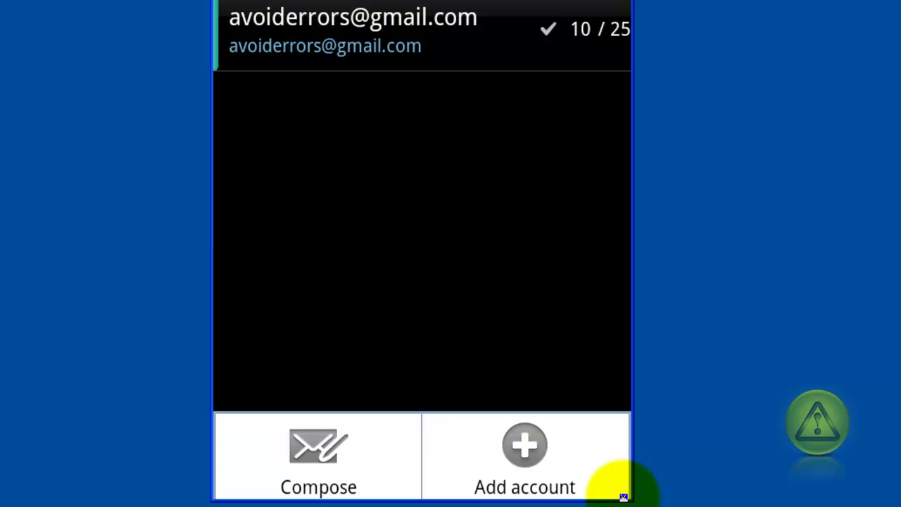
pyautogui.click(623, 497)
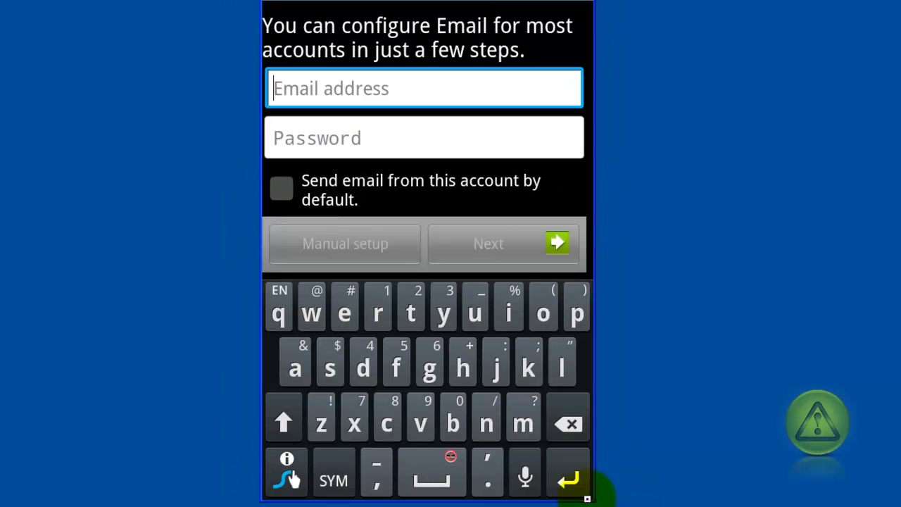
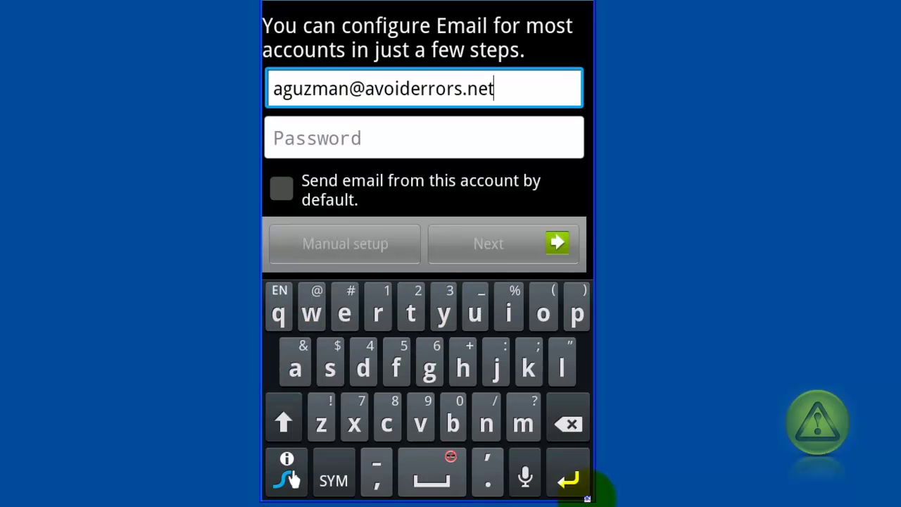
pyautogui.press('Tab')
pyautogui.write('********')
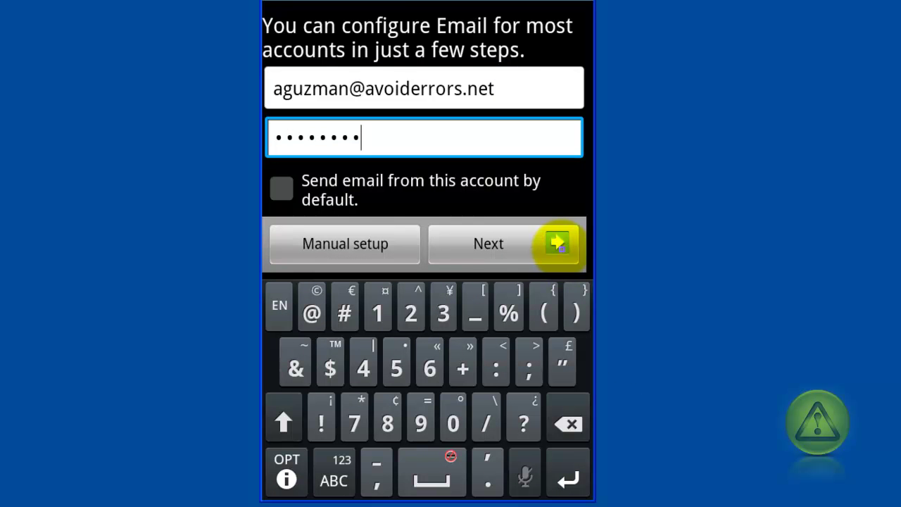
pyautogui.click(558, 244)
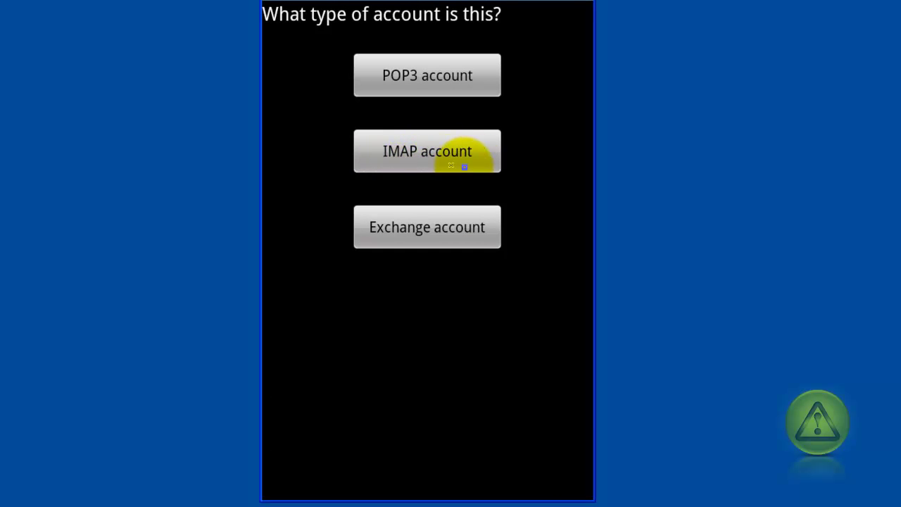
# Choose IMAP account as the account type
pyautogui.click(491, 166)
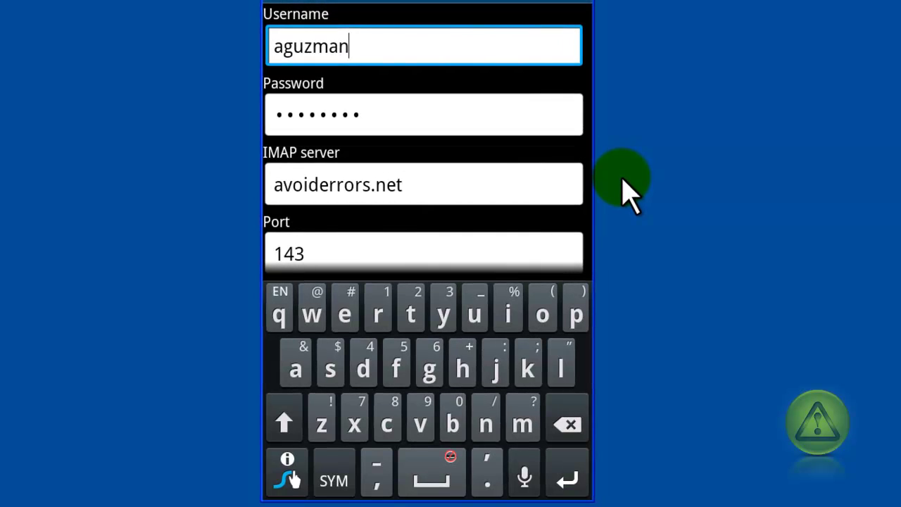
# Use the full email address as username and imap.secureserver.net on port 143 for incoming mail
pyautogui.write('@')
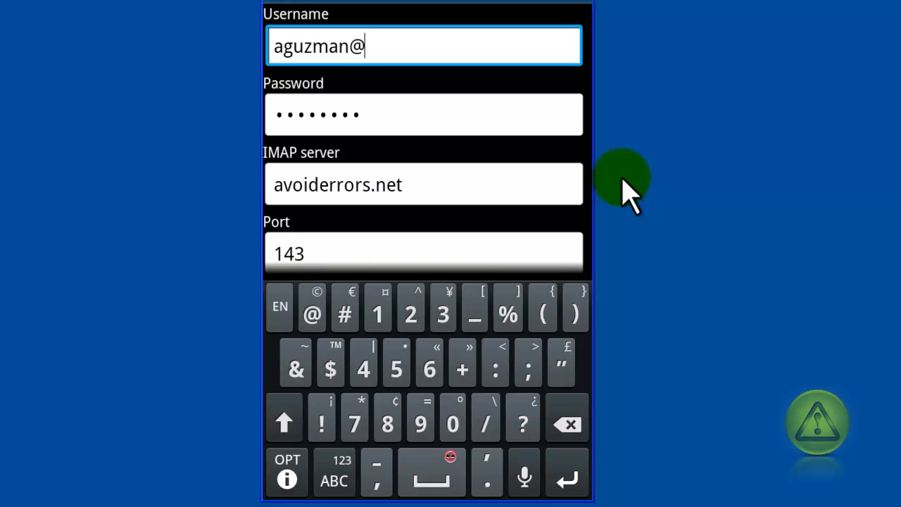
pyautogui.write('avoiderrors.net')
pyautogui.press('Tab')
pyautogui.press('Tab')
pyautogui.write('imap.secur')
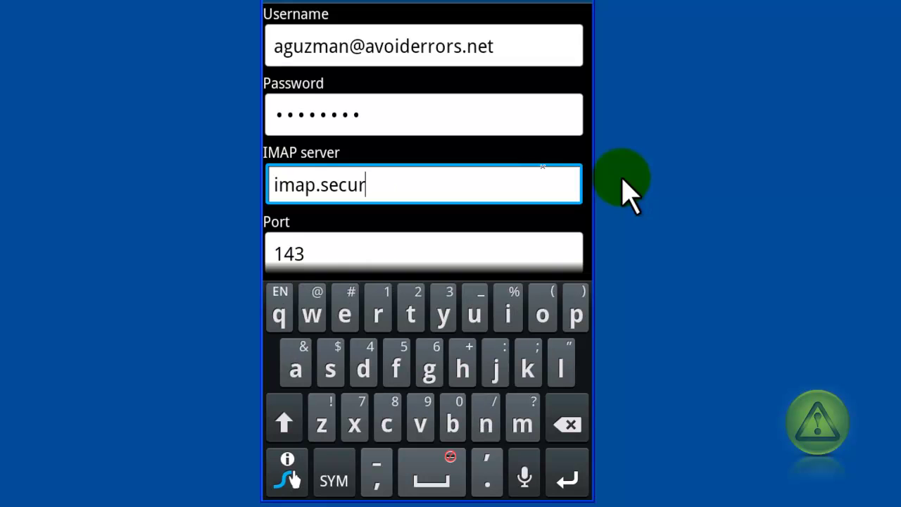
pyautogui.write('eserver')
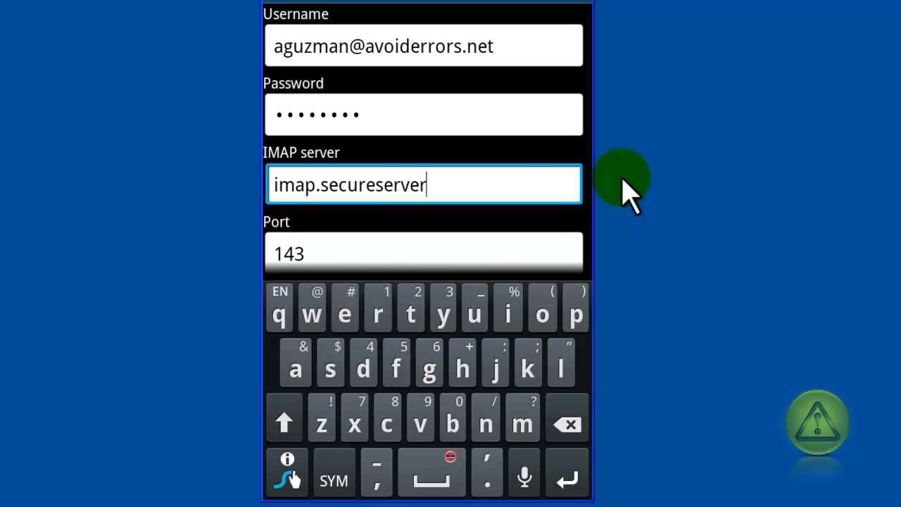
pyautogui.write('.net')
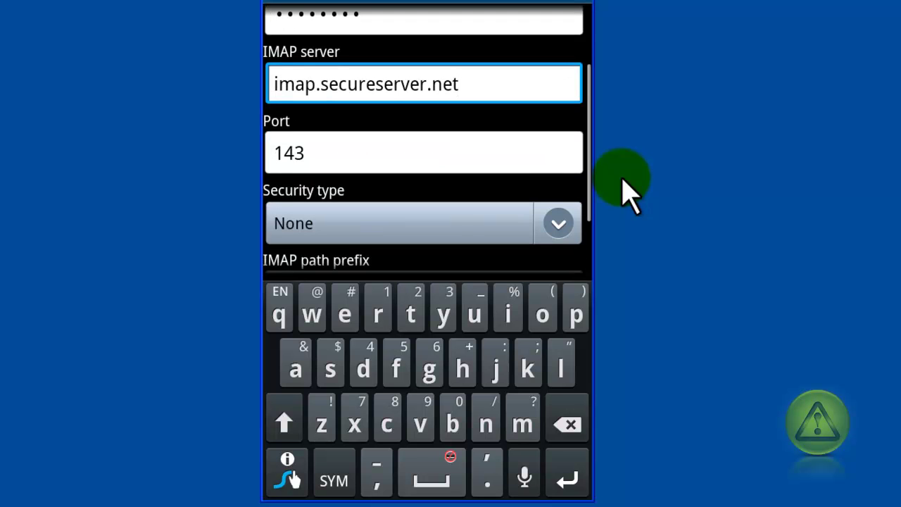
pyautogui.press('Tab')
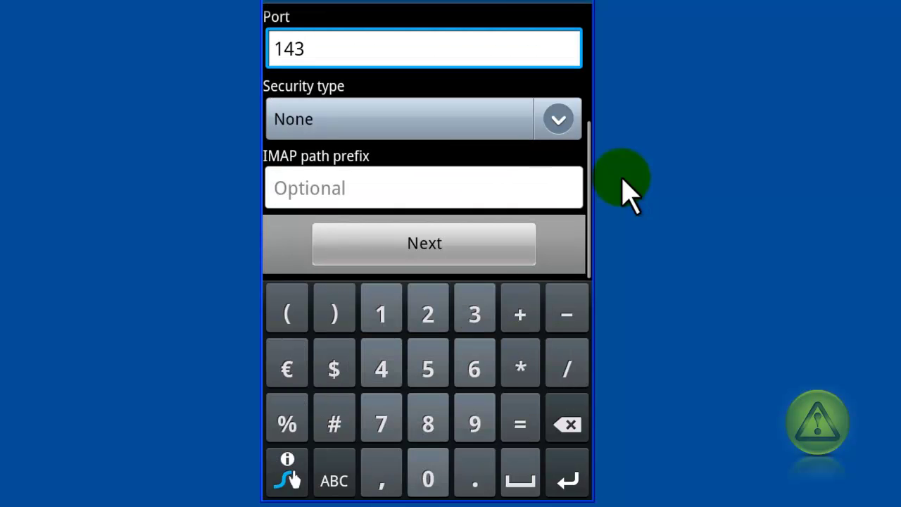
pyautogui.press('Return')
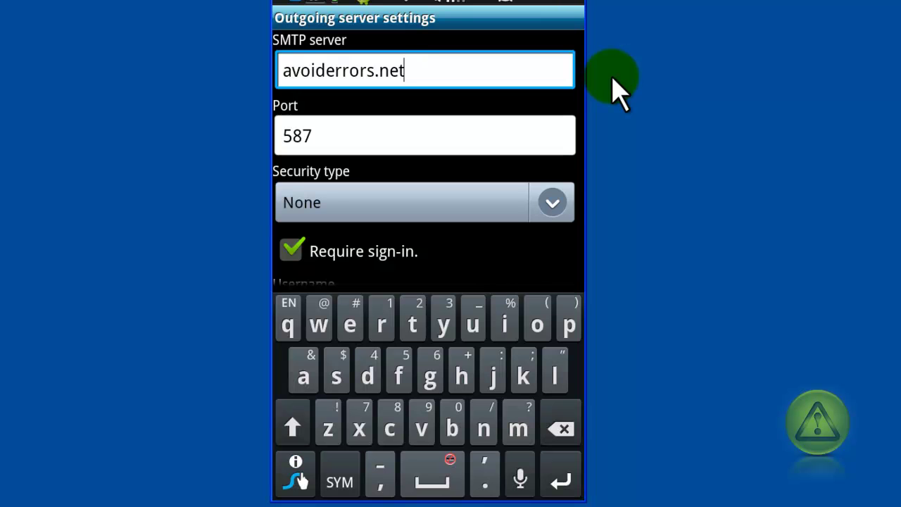
# Replace the outgoing SMTP server with smtpout.secureserver.net and submit the outgoing settings
pyautogui.press('BackSpace')
pyautogui.press('BackSpace')
pyautogui.press('BackSpace')
pyautogui.press('BackSpace')
pyautogui.press('BackSpace')
pyautogui.press('BackSpace')
pyautogui.press('BackSpace')
pyautogui.press('BackSpace')
pyautogui.press('BackSpace')
pyautogui.press('BackSpace')
pyautogui.press('BackSpace')
pyautogui.press('BackSpace')
pyautogui.press('BackSpace')
pyautogui.press('BackSpace')
pyautogui.press('BackSpace')
pyautogui.write('smtpout.secureserver.net')
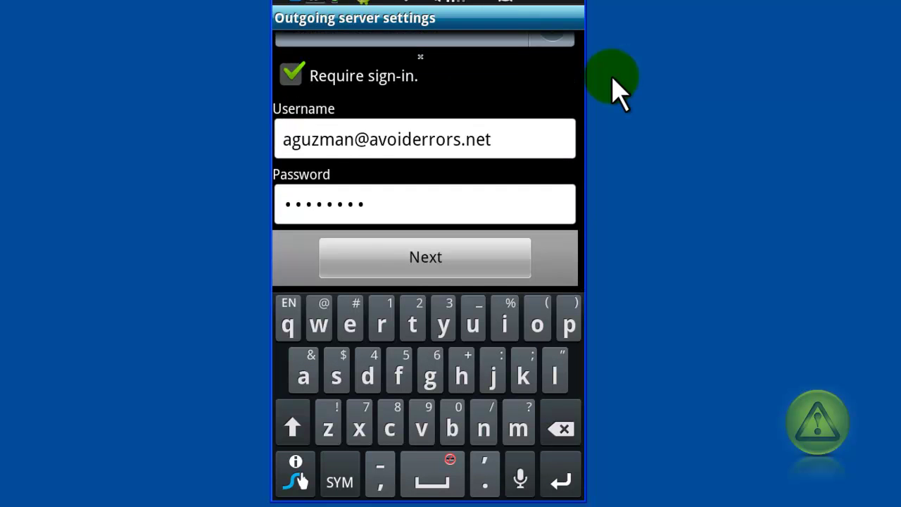
pyautogui.press('Return')
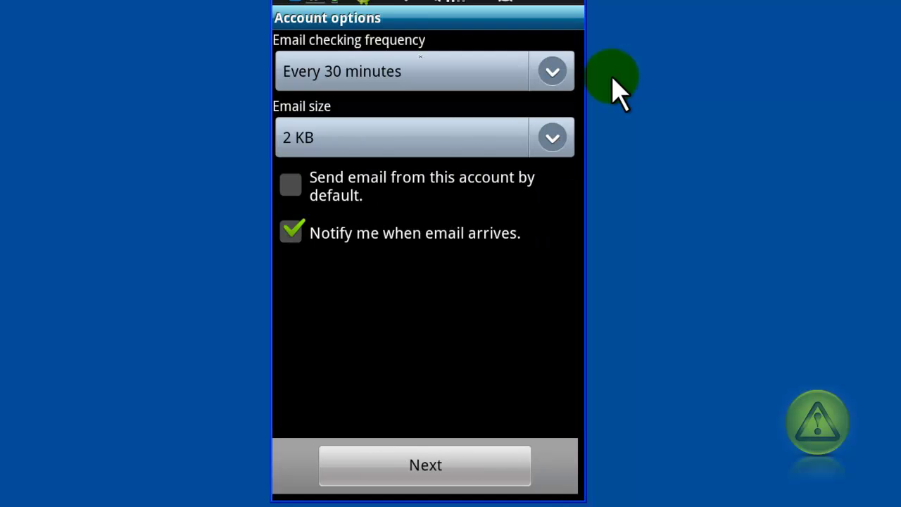
# Keep the email checking frequency at every 30 minutes and continue past Account options
pyautogui.press('Return')
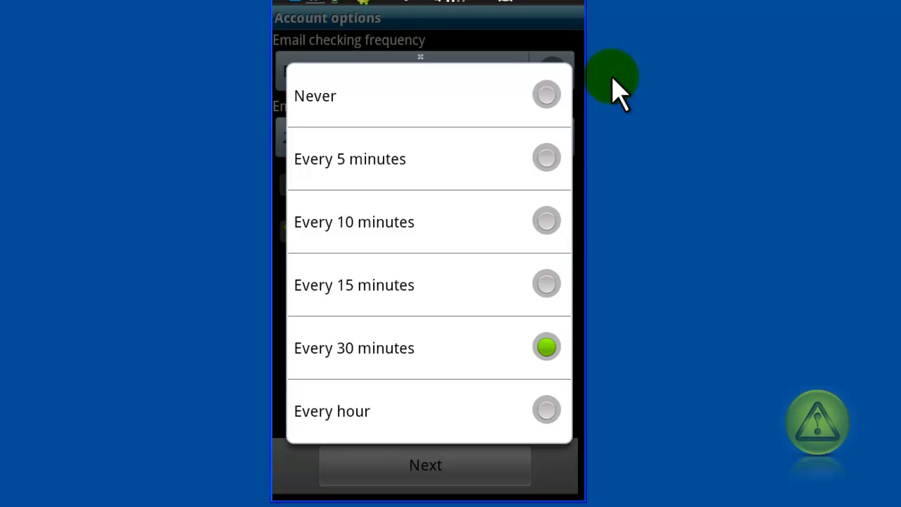
pyautogui.press('Return')
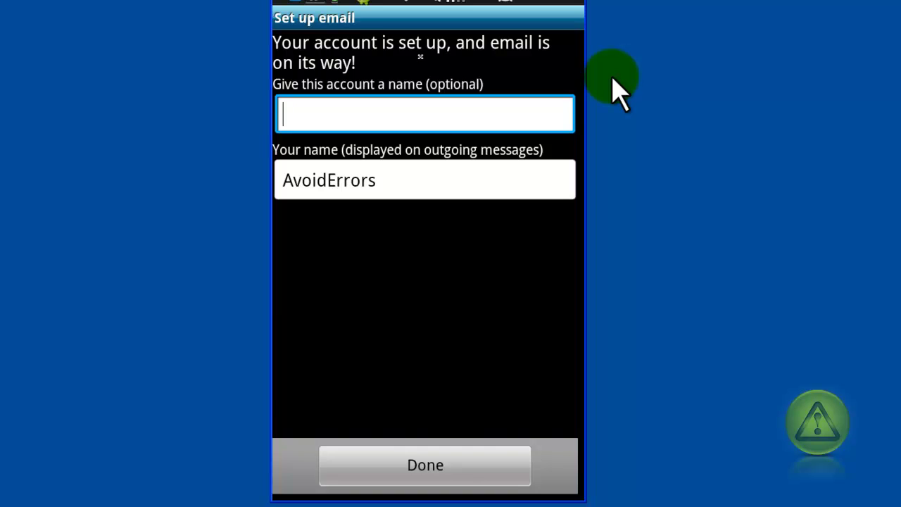
# Leave the account name blank and finish setup to open the new Inbox
pyautogui.press('Return')
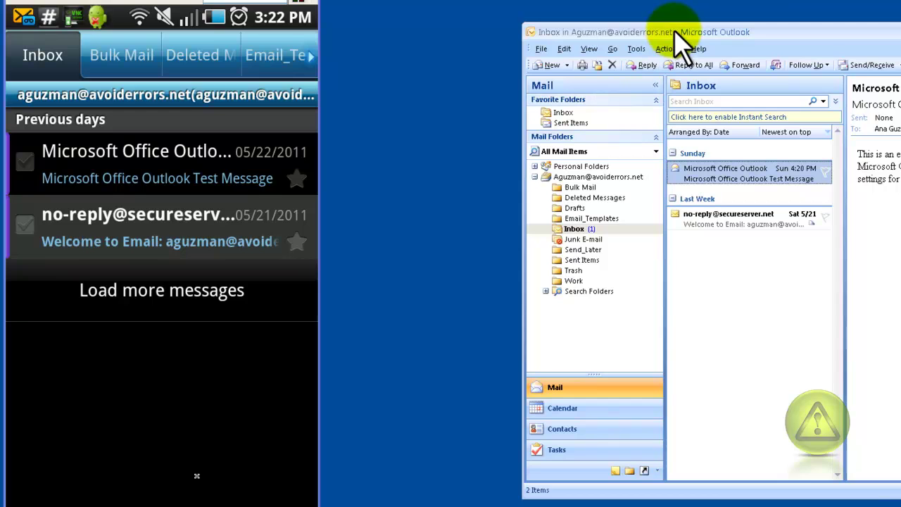
# Place the Outlook window beside the phone and open the welcome message on the phone
pyautogui.moveTo(680, 34); pyautogui.dragTo(485, 3)
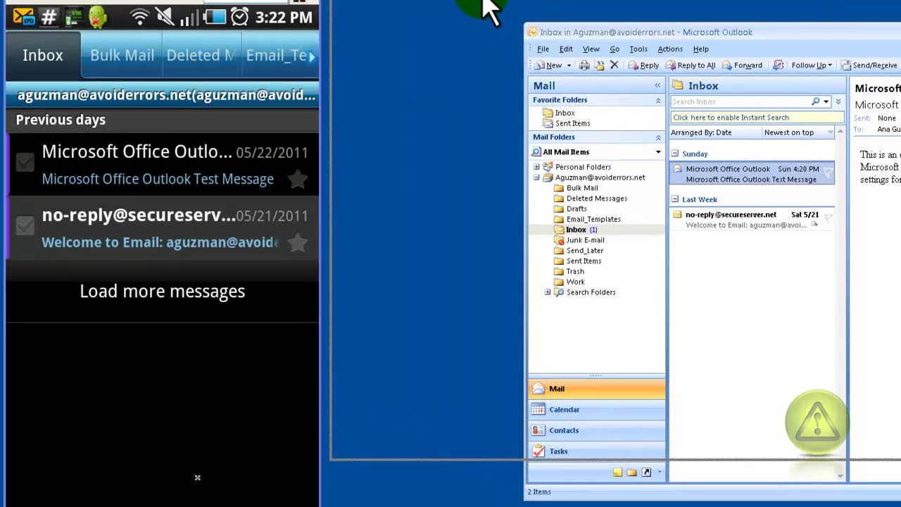
pyautogui.moveTo(484, 3); pyautogui.dragTo(486, 4)
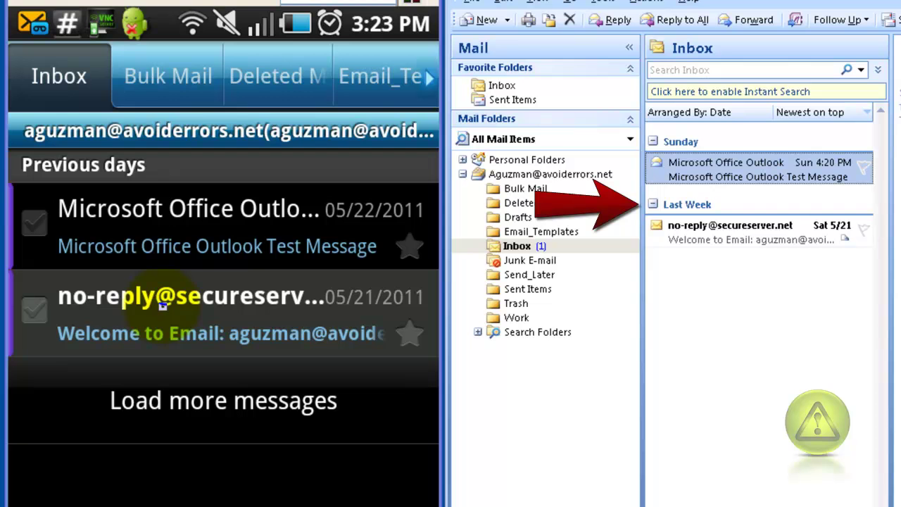
pyautogui.click(163, 305)
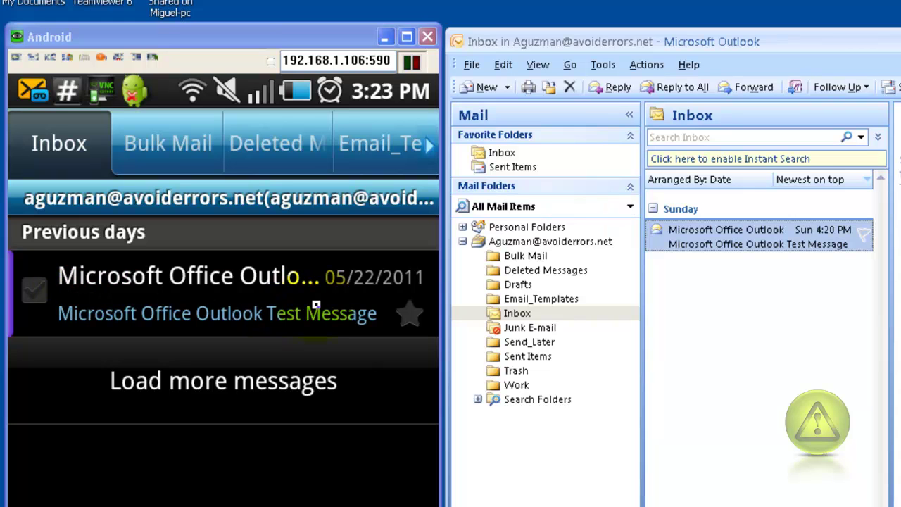
# Open and delete the Microsoft Office Outlook Test Message on the phone
pyautogui.click(317, 305)
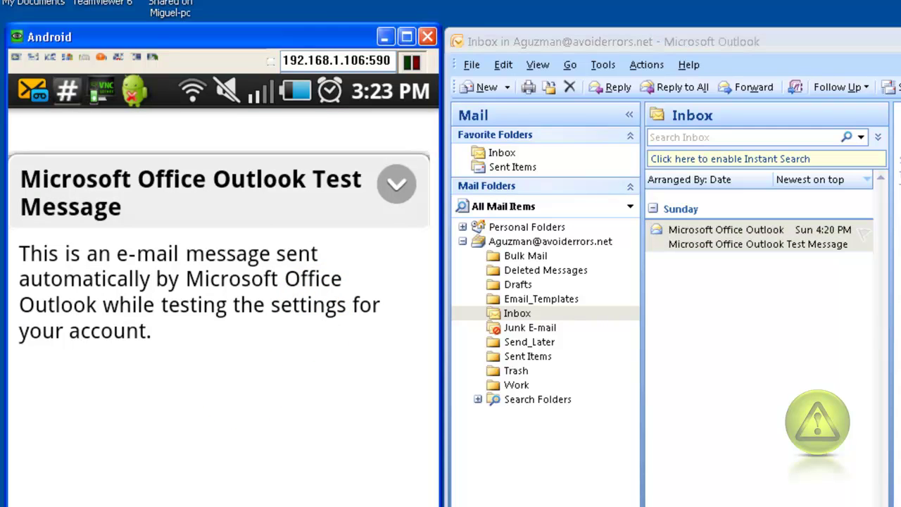
pyautogui.press('Escape')
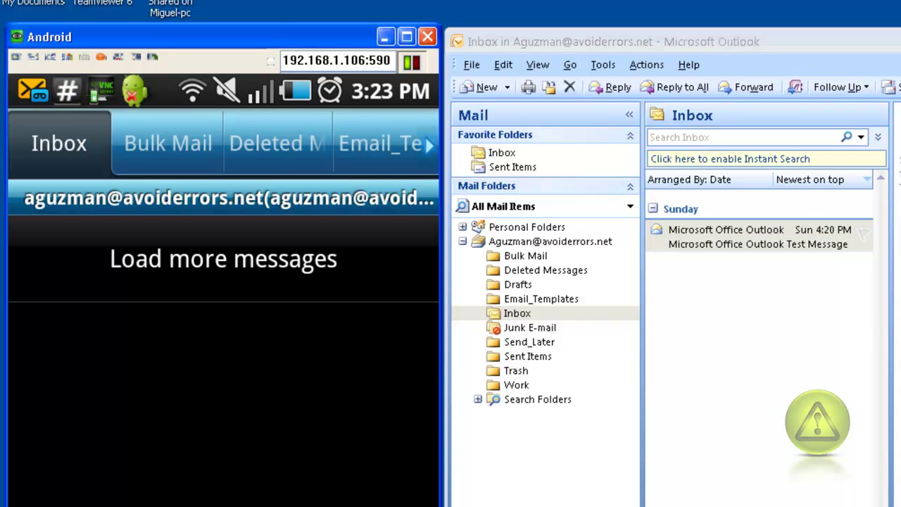